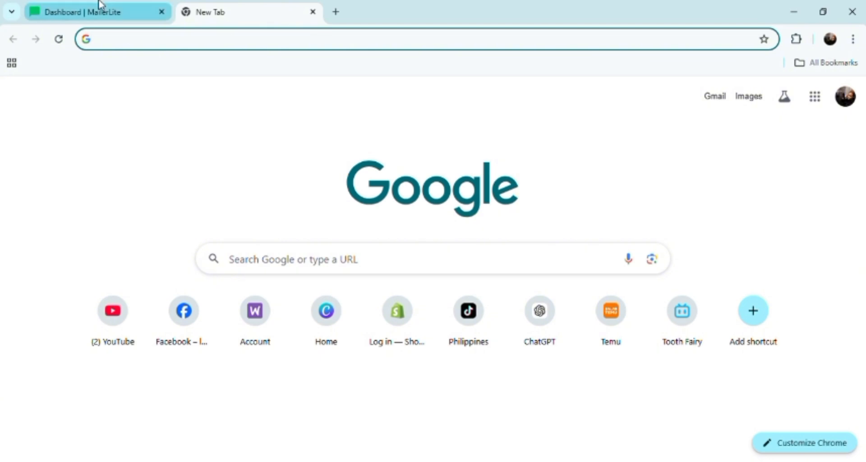
Switch to MailerLite and create a new A/B split campaign
click(99, 12)
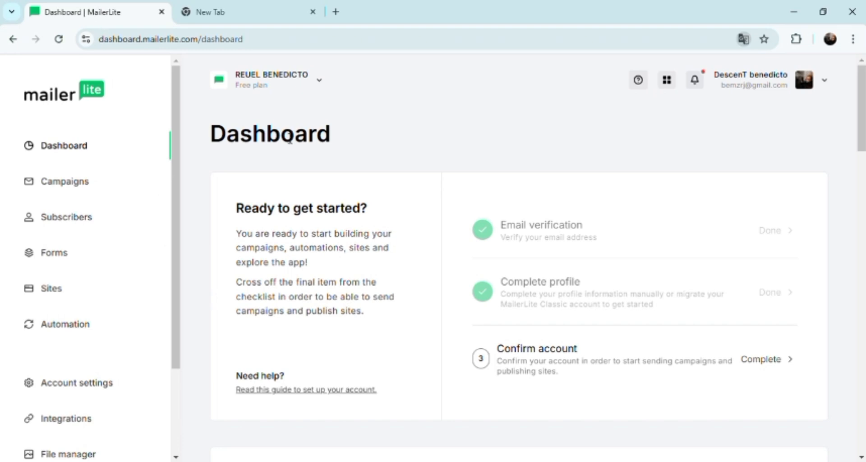
click(65, 187)
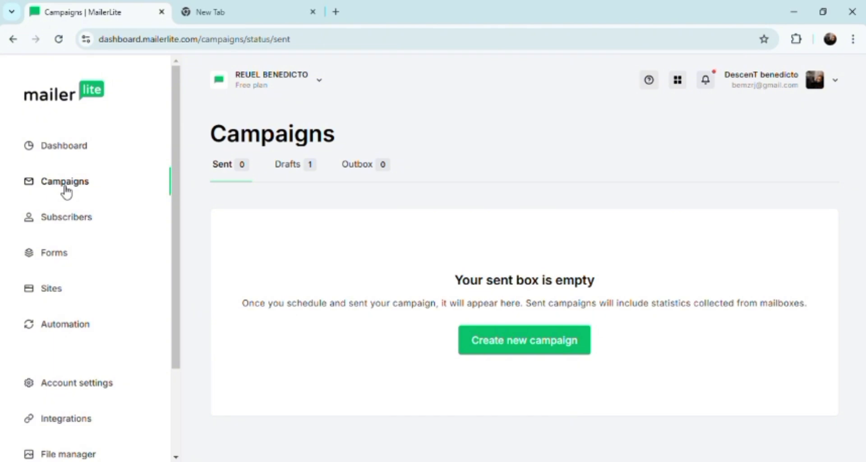
click(507, 344)
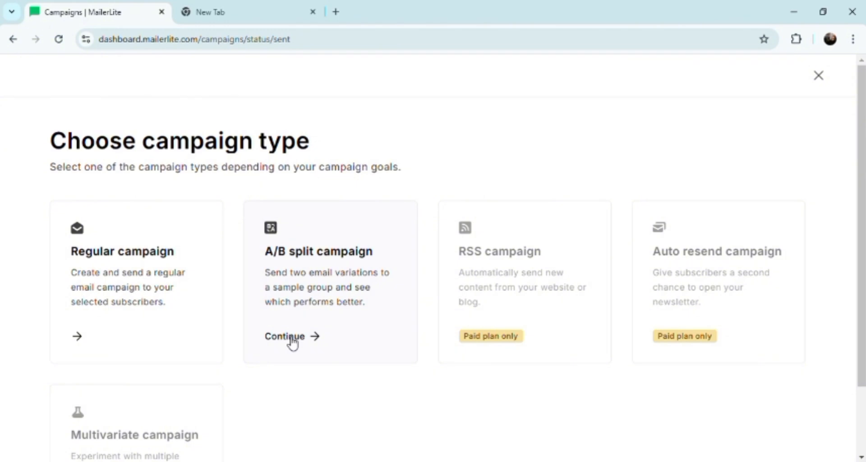
click(289, 337)
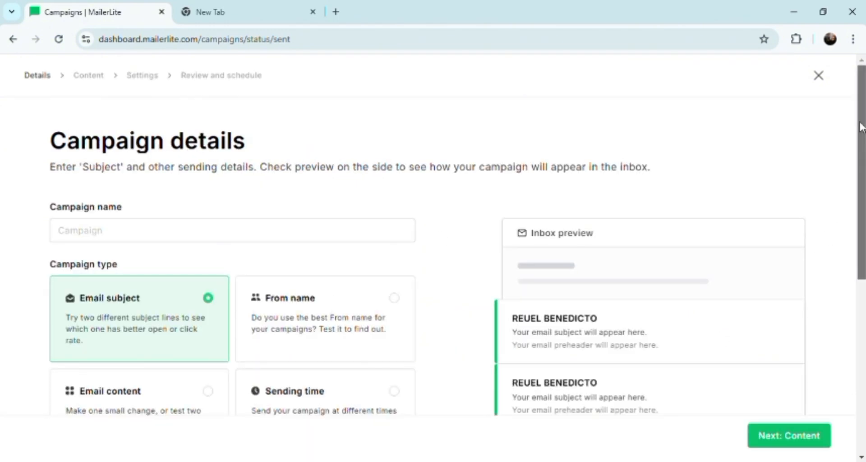
Name the campaign "put your campaign name here"
drag(861, 127, 863, 158)
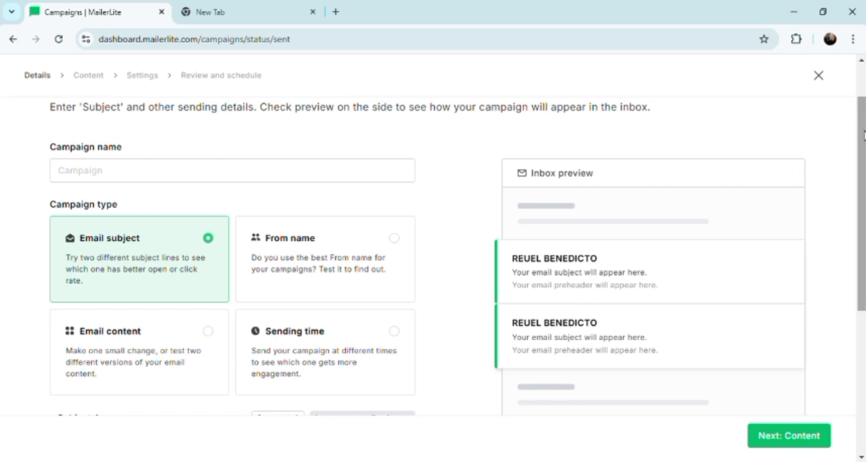
drag(861, 134, 862, 127)
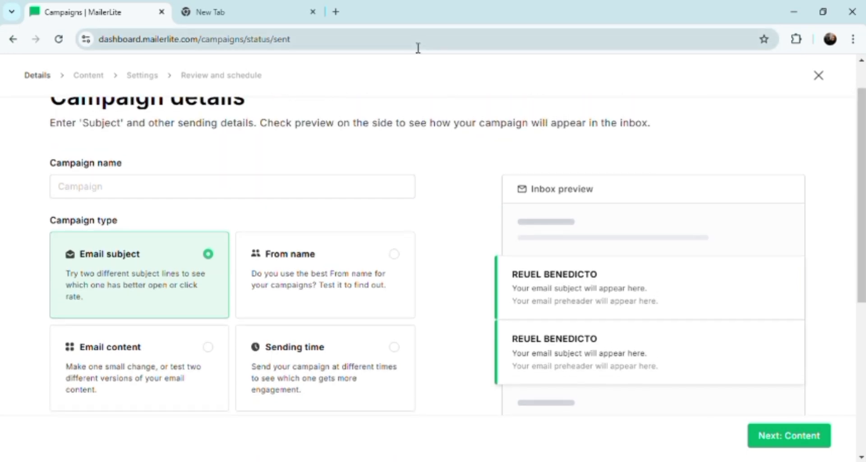
click(118, 191)
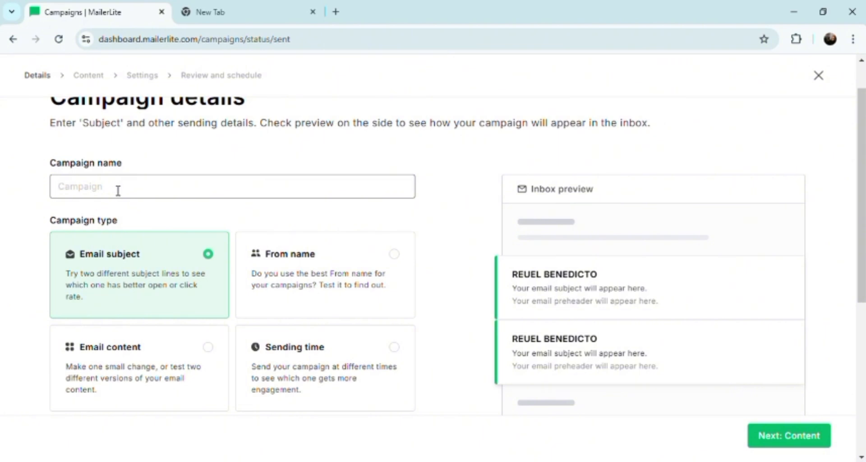
text(put your campaign name here)
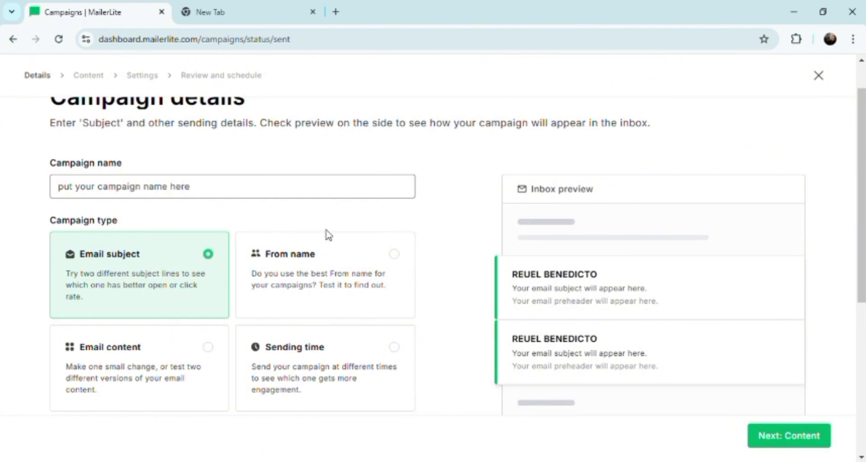
Try the From name test type, dismiss the sending domain notices, and set the campaign type to Email content
click(400, 260)
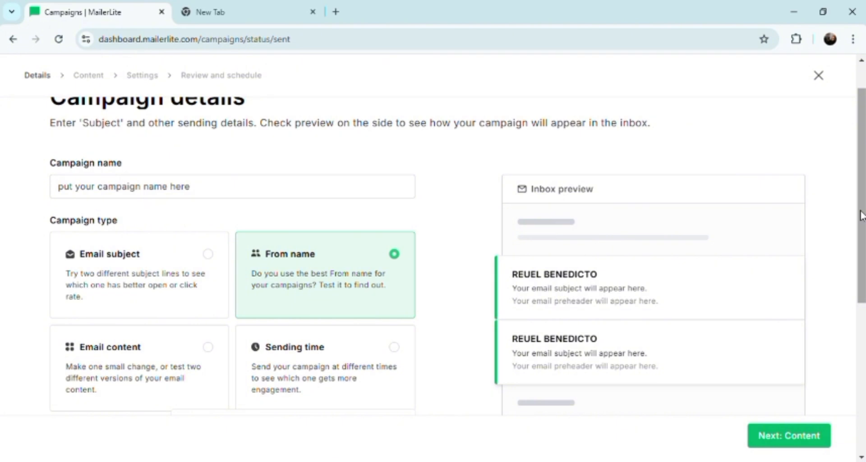
drag(862, 215, 861, 252)
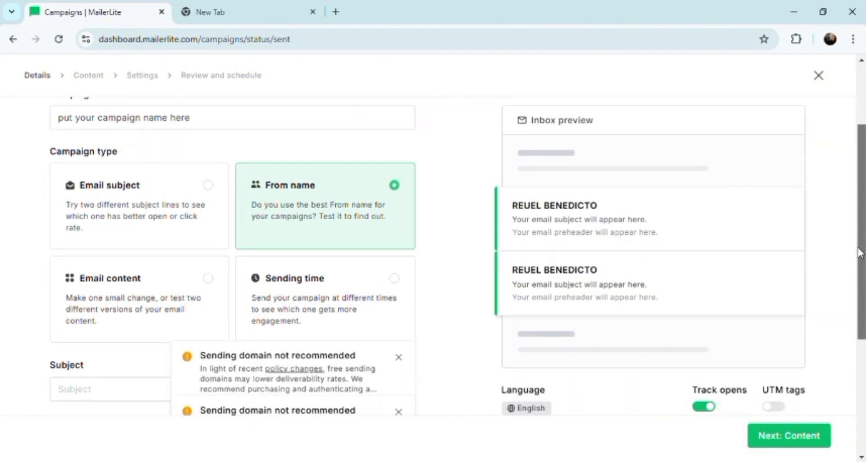
click(405, 362)
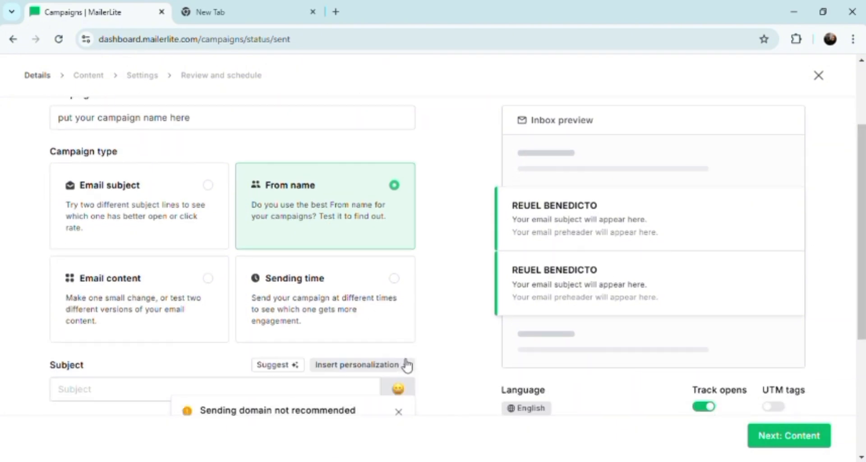
click(400, 412)
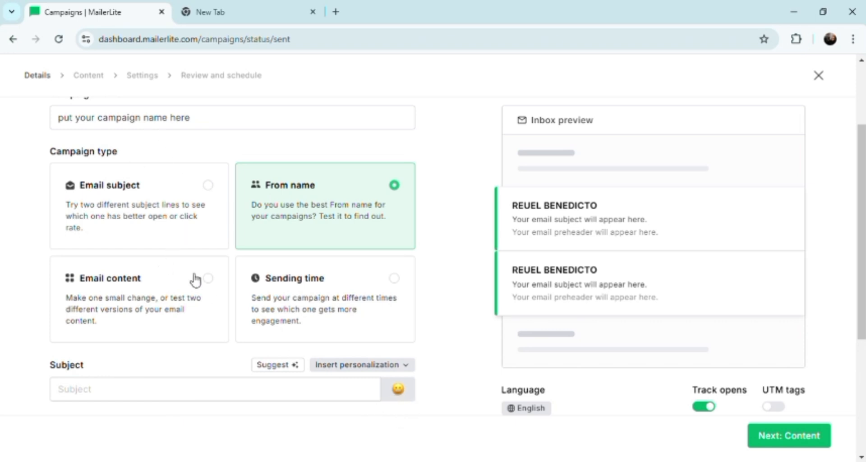
click(210, 279)
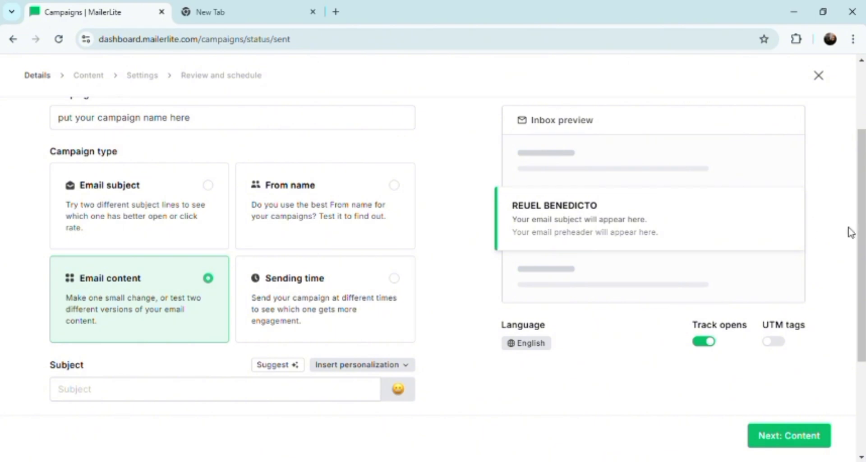
Insert the Last name personalization into the email subject
drag(861, 233, 865, 370)
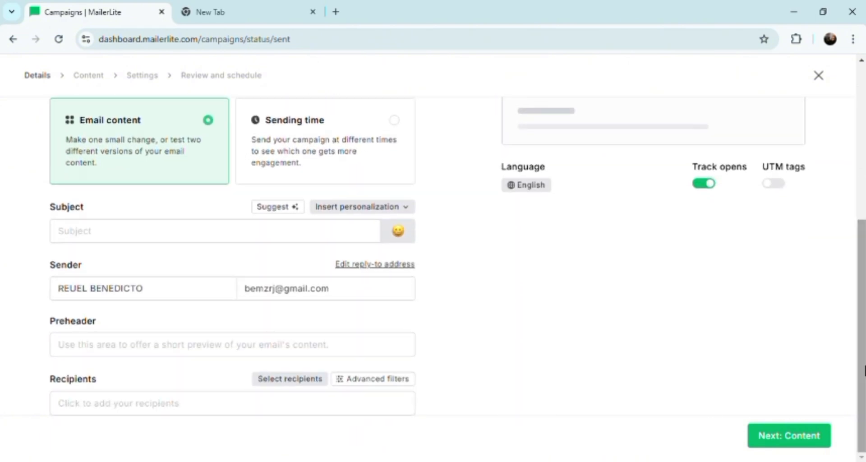
click(174, 240)
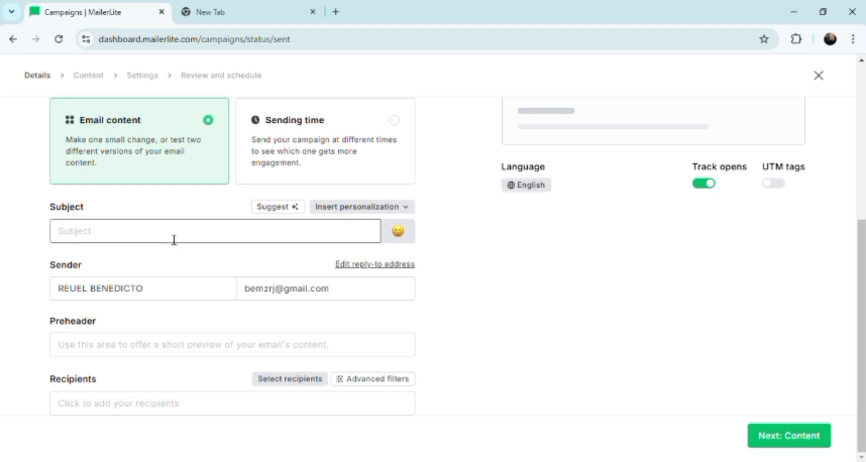
click(394, 210)
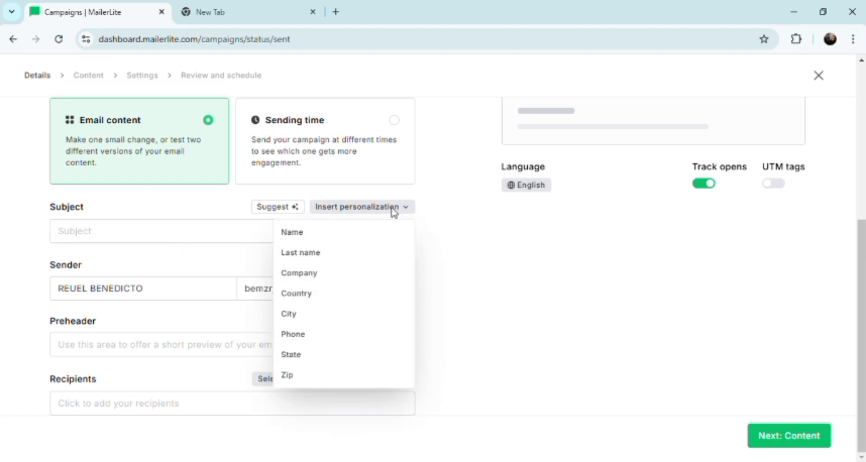
click(315, 255)
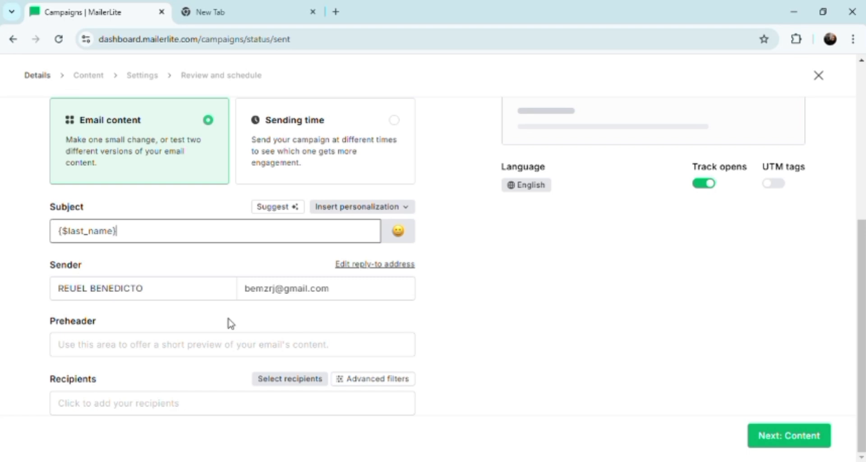
Set the preheader to "put your preview content here" and turn on UTM tags
click(233, 356)
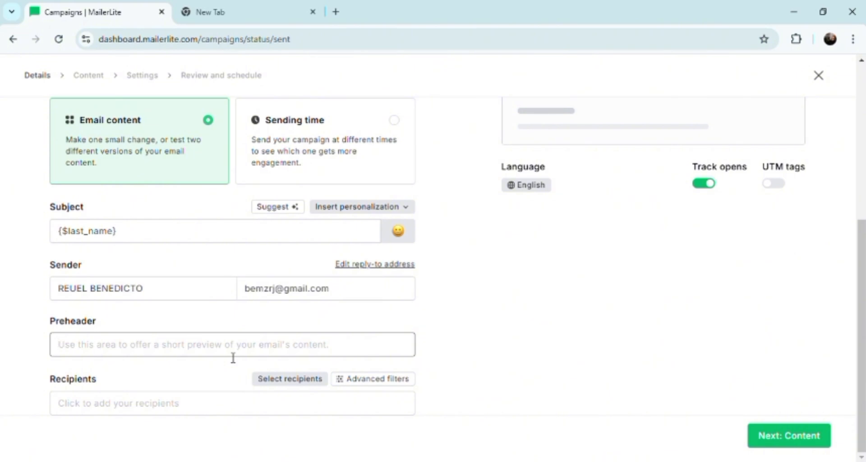
click(234, 357)
text(put o)
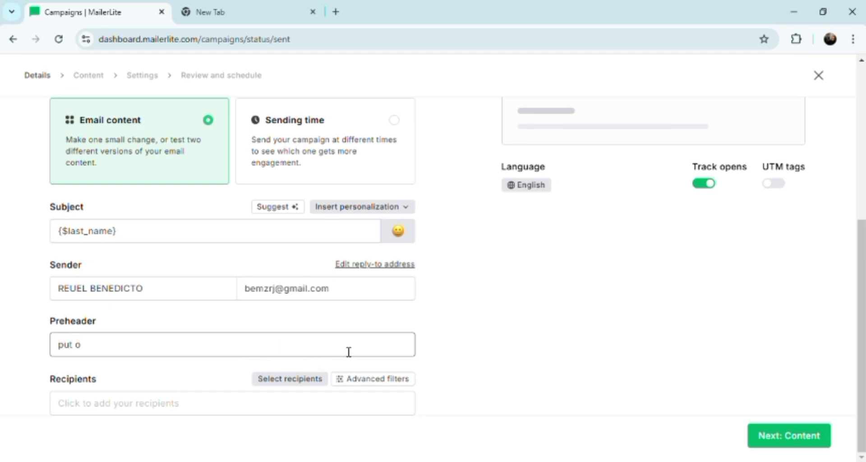
key(BackSpace)
text(your preview con)
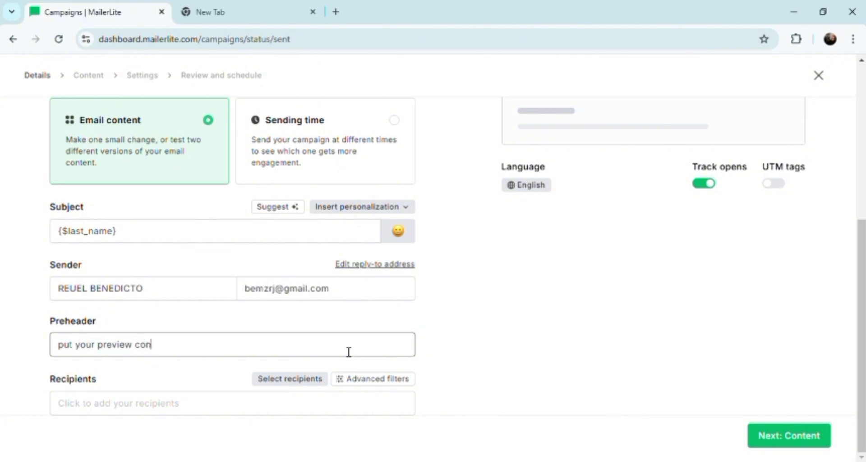
text(tent here)
click(783, 189)
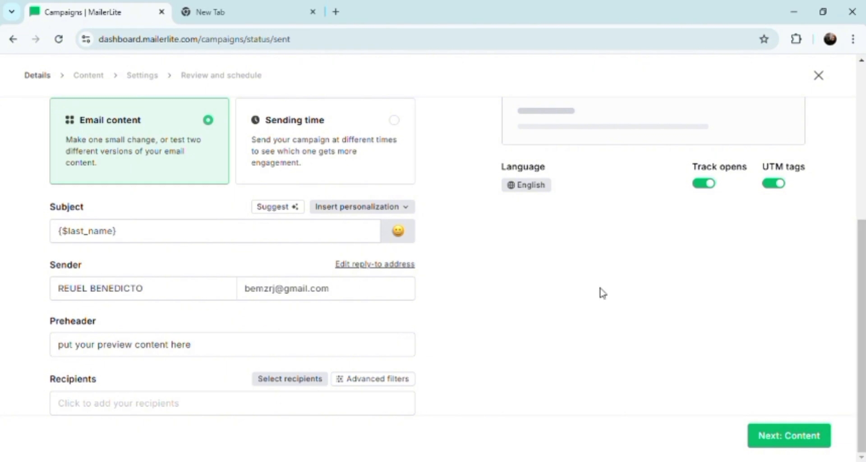
Add all active subscribers as recipients, with the list sorted by Name in reversed order, and try to continue to the content stage
click(163, 418)
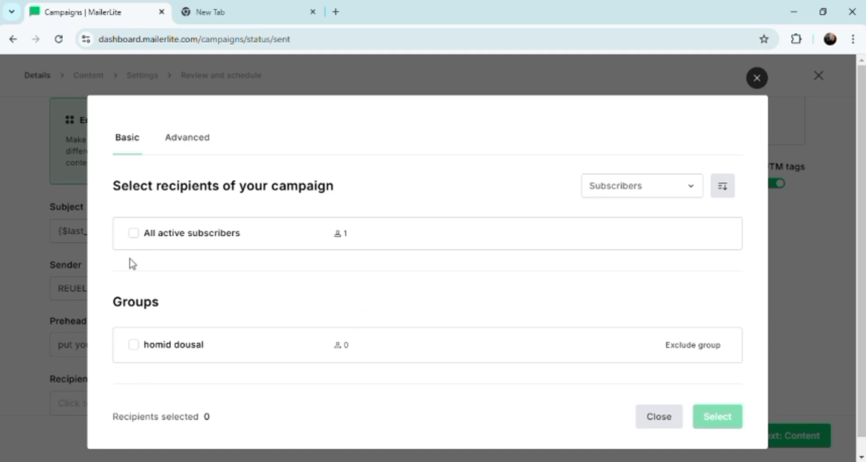
click(133, 235)
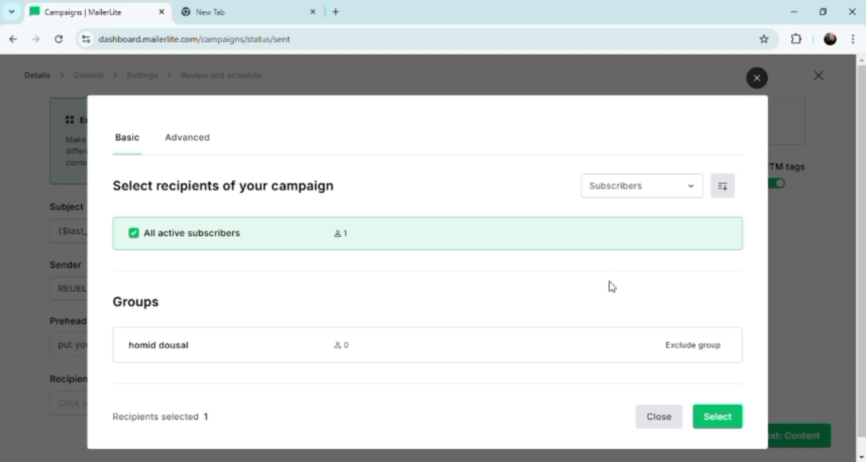
click(722, 192)
click(694, 189)
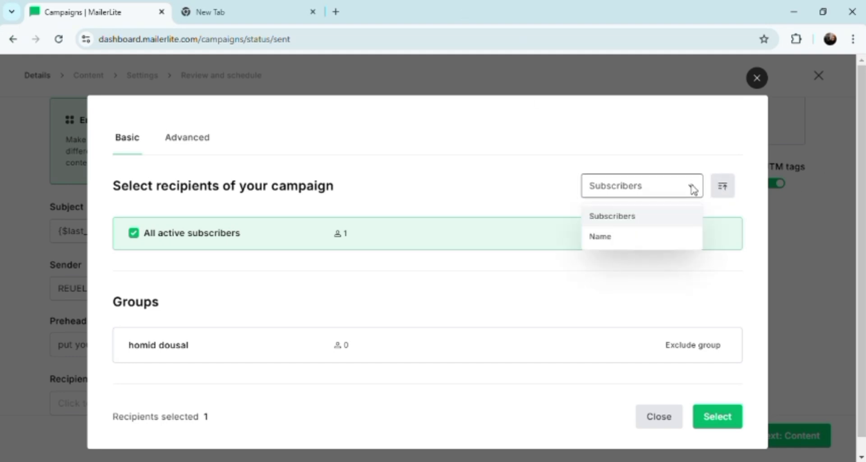
click(621, 242)
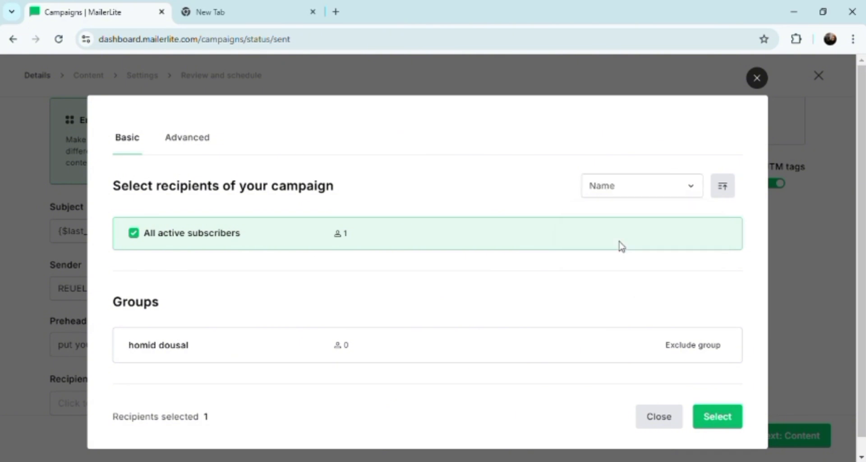
click(719, 425)
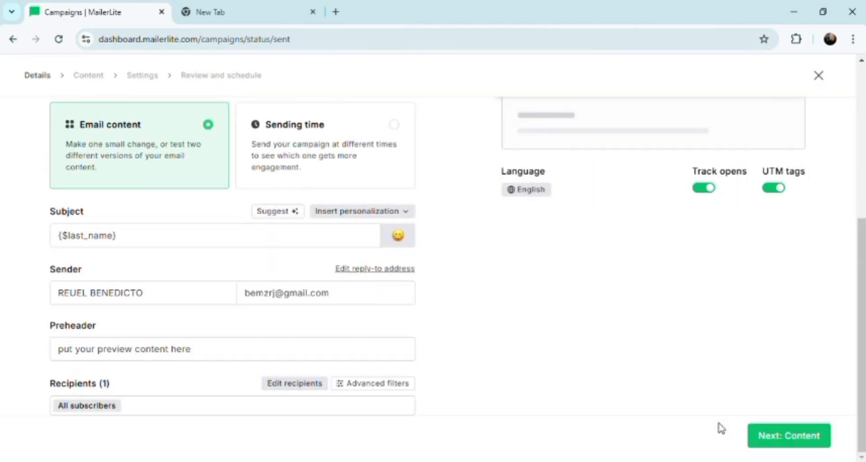
click(770, 441)
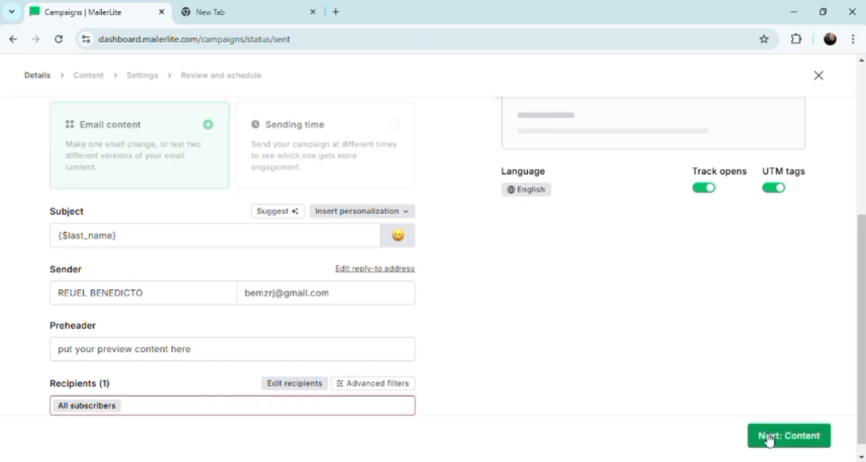
Reopen the campaign's recipient selection and sort the list by Subscribers
click(263, 411)
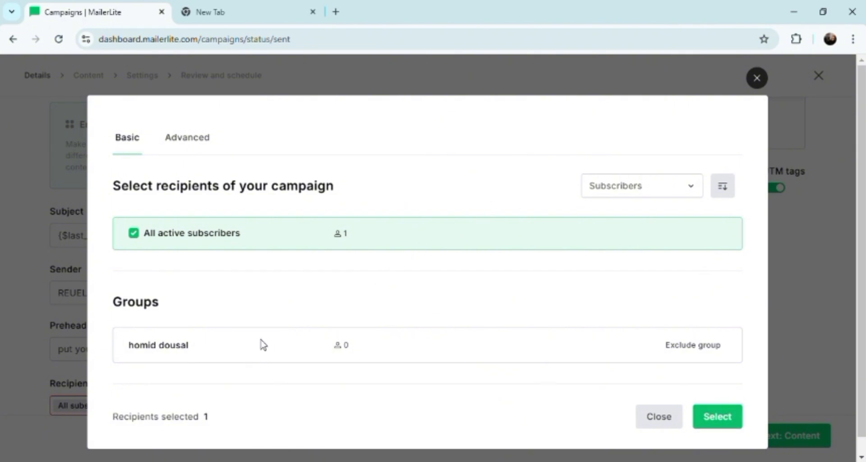
click(680, 186)
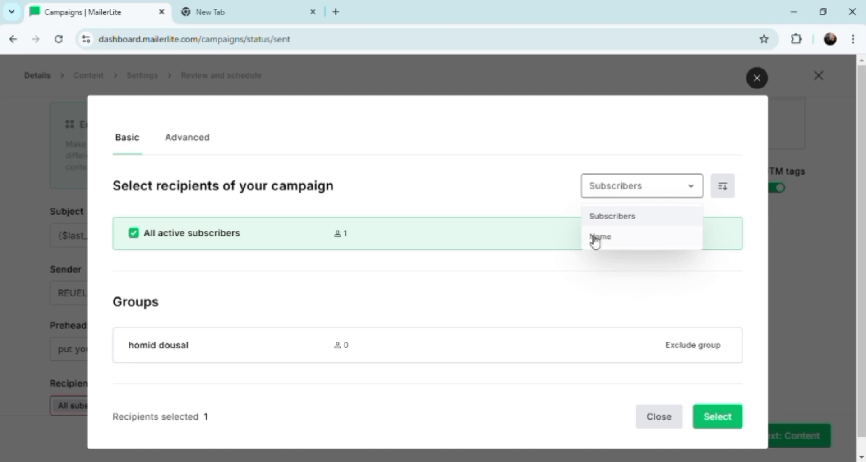
click(612, 221)
Try an advanced recipient filter with Signup source is Added manually, and add an empty second condition
click(185, 143)
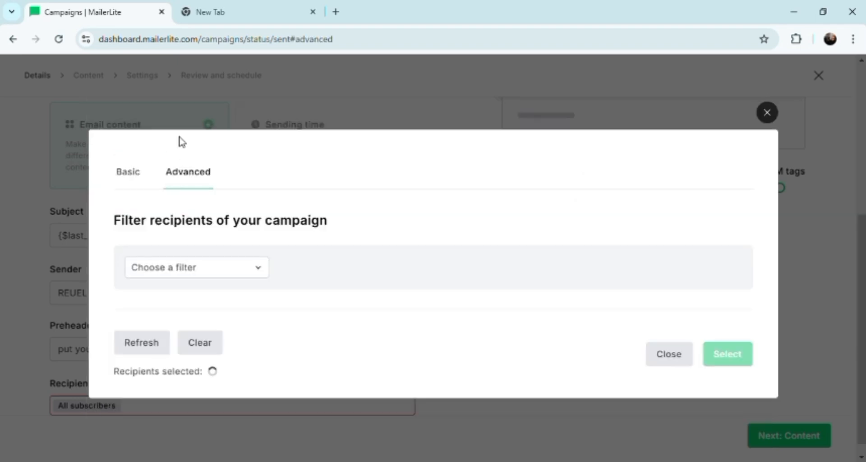
click(259, 274)
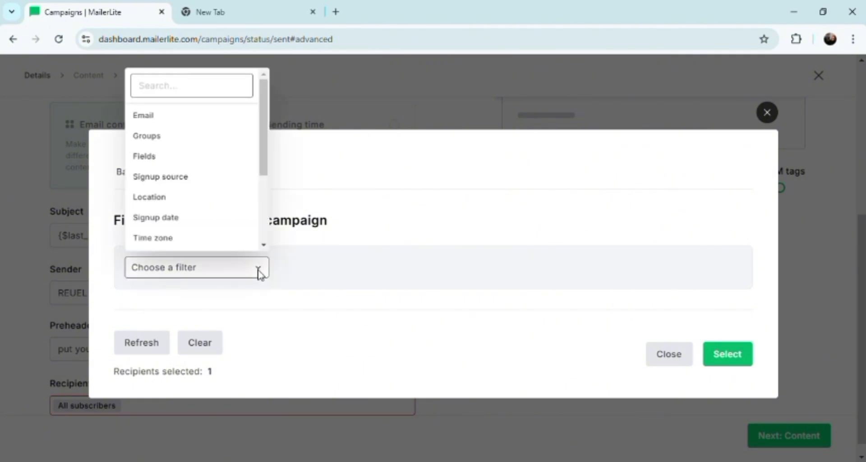
click(192, 221)
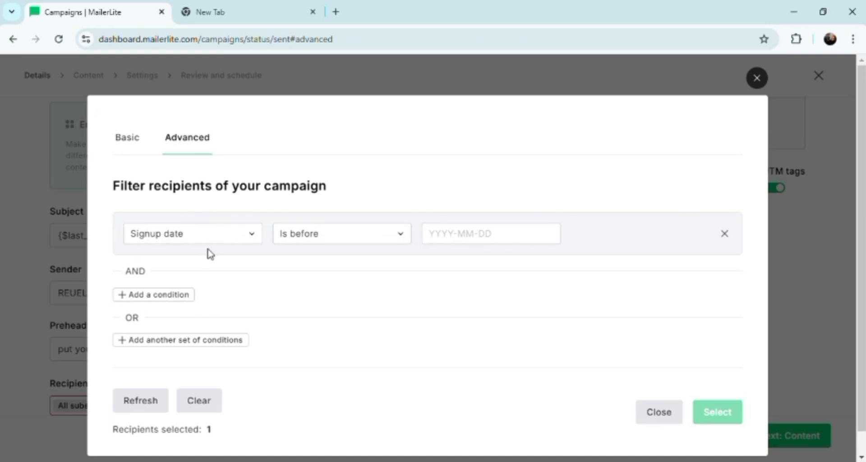
click(252, 236)
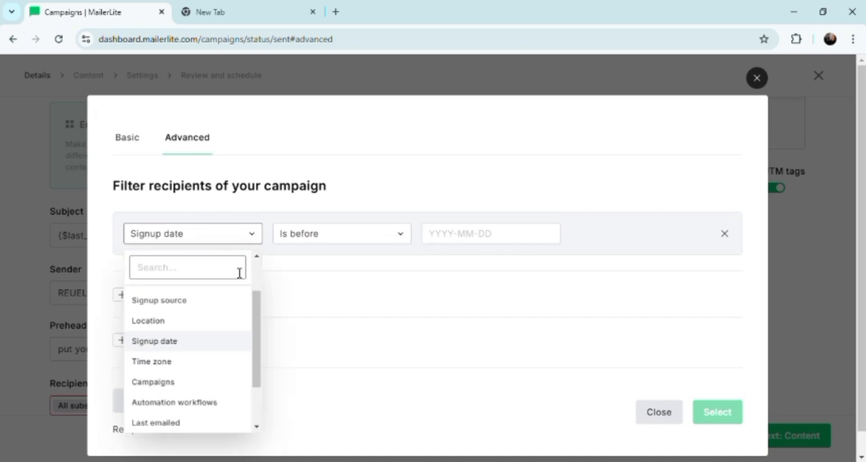
click(166, 303)
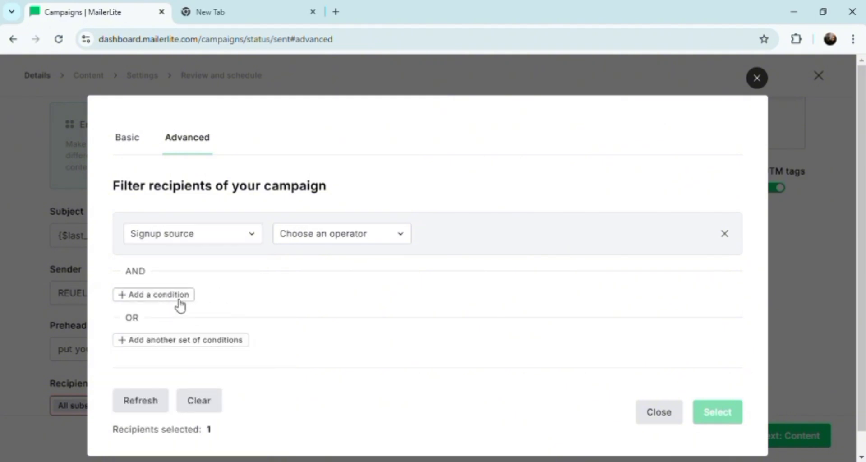
click(179, 296)
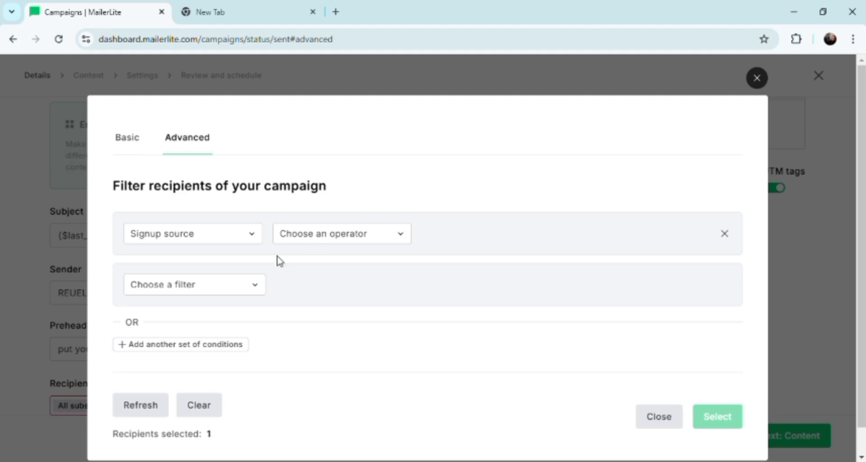
click(399, 236)
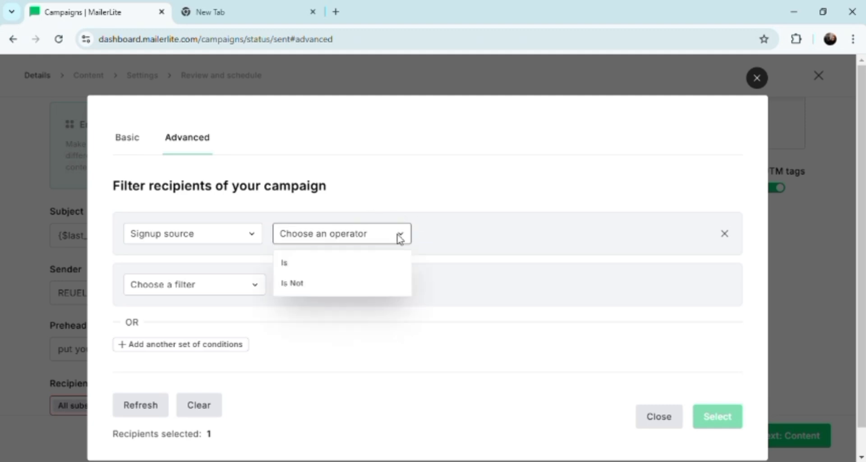
click(295, 270)
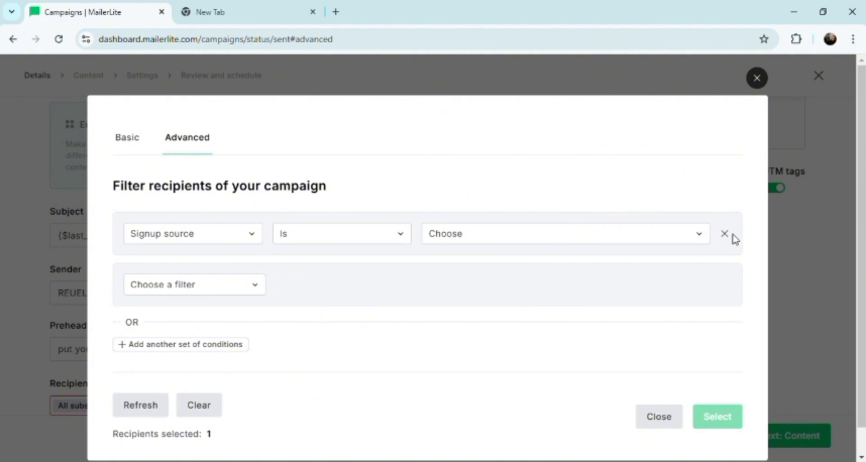
click(687, 237)
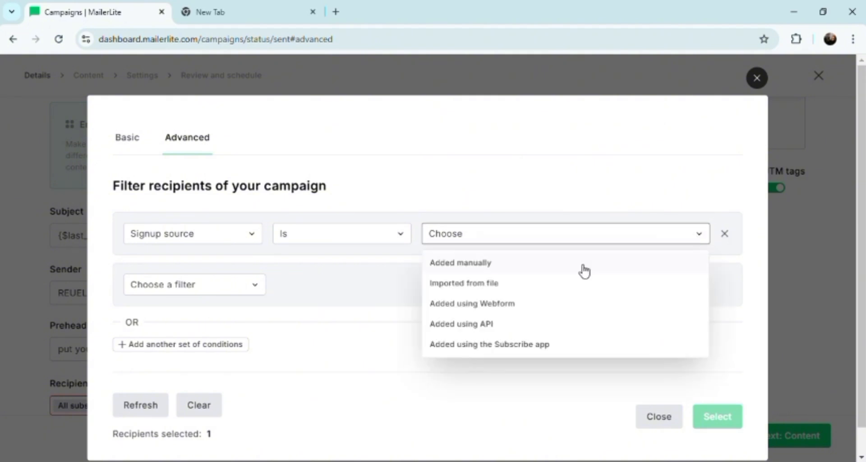
click(435, 264)
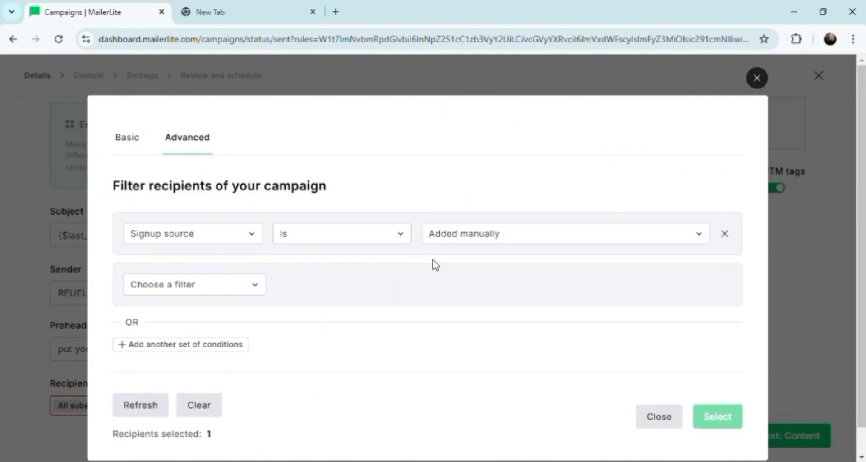
Try Location and Time zone as further filter conditions and add another set of conditions
click(249, 290)
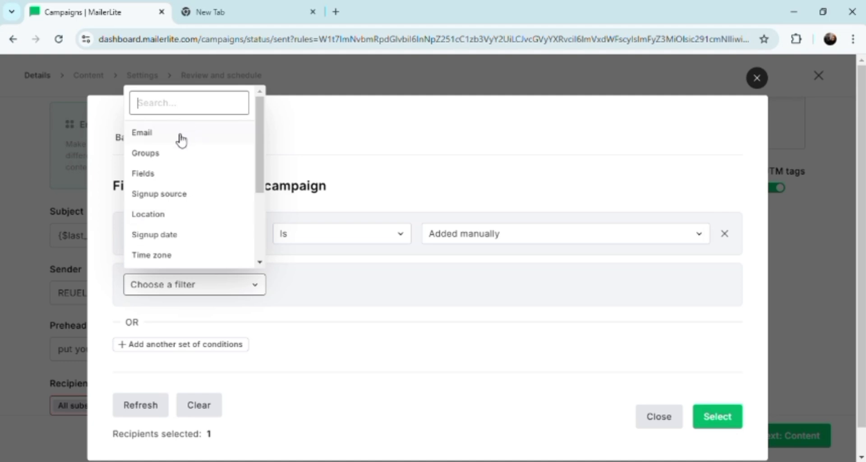
click(159, 214)
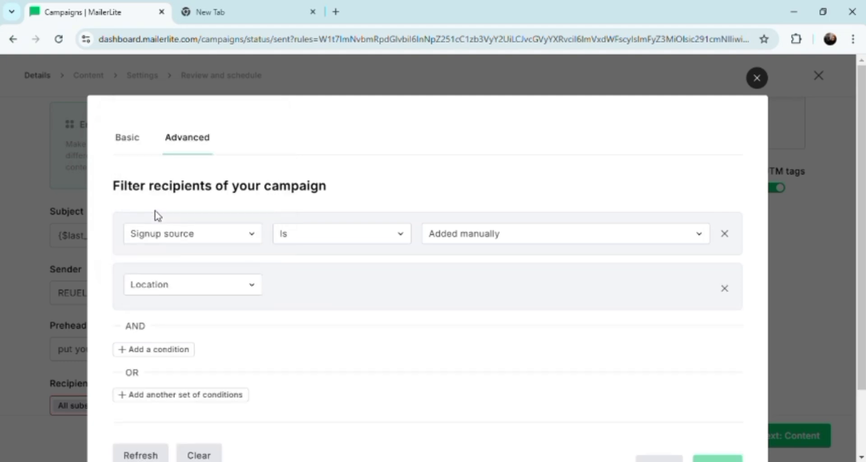
click(178, 346)
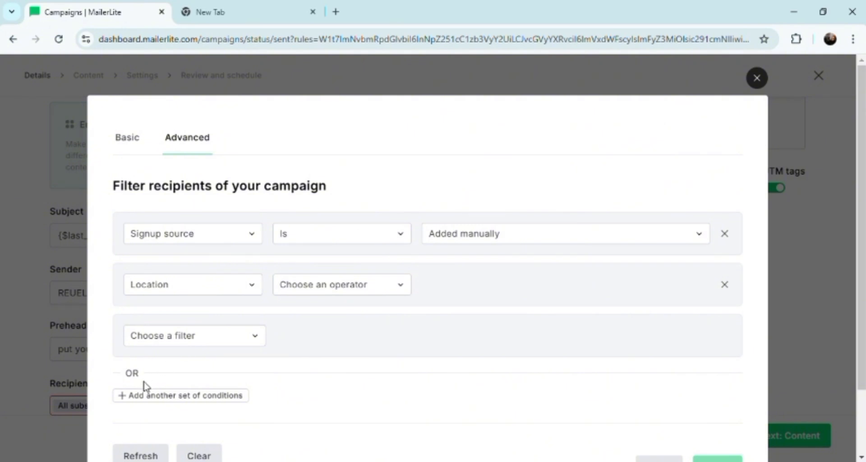
click(253, 344)
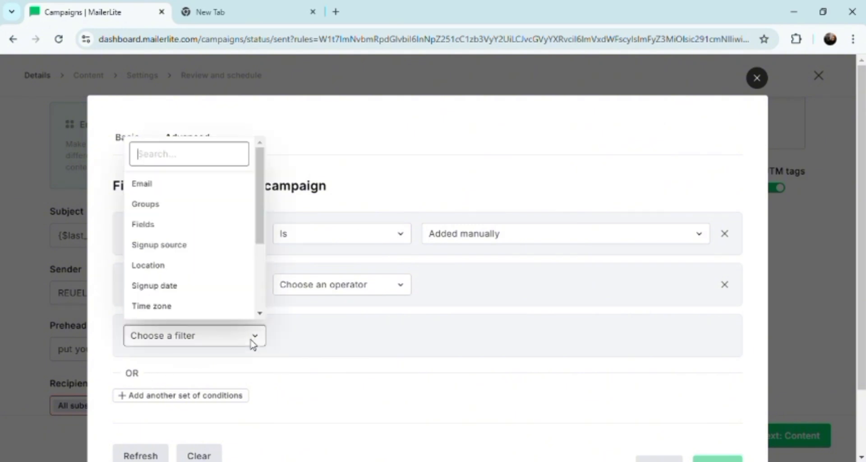
click(227, 309)
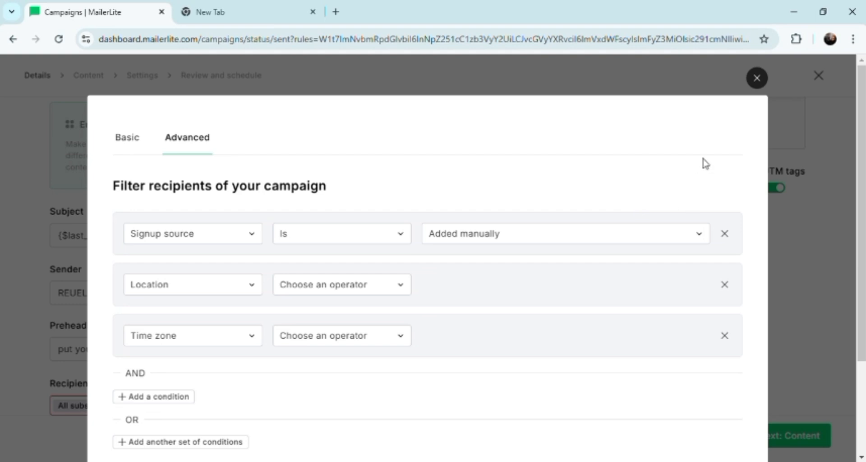
scroll(863, 181, up, 5)
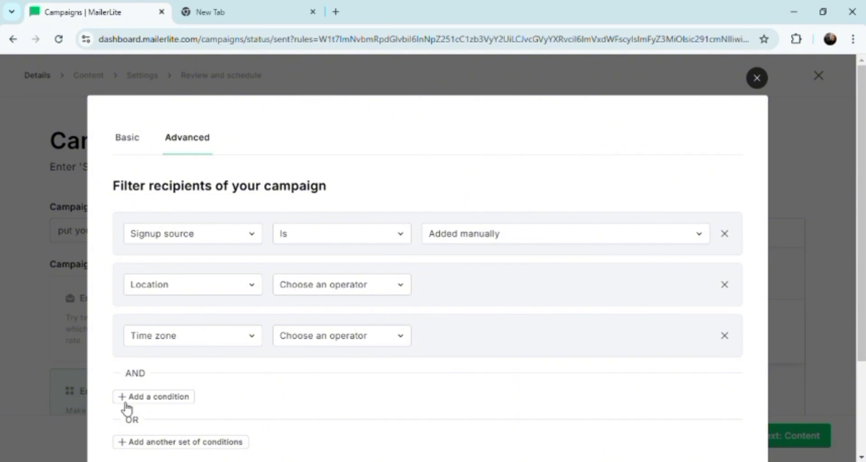
click(122, 443)
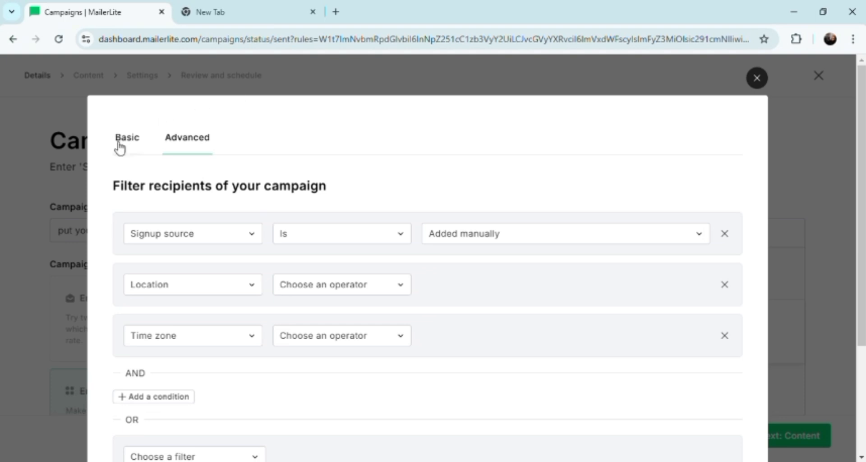
Return to the basic recipient selection, reduce the page zoom, and confirm all active subscribers as recipients
click(132, 137)
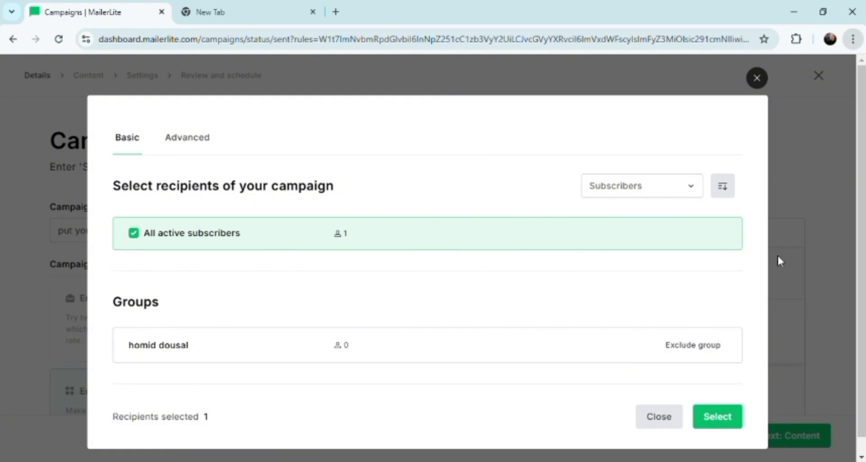
key(ctrl+minus)
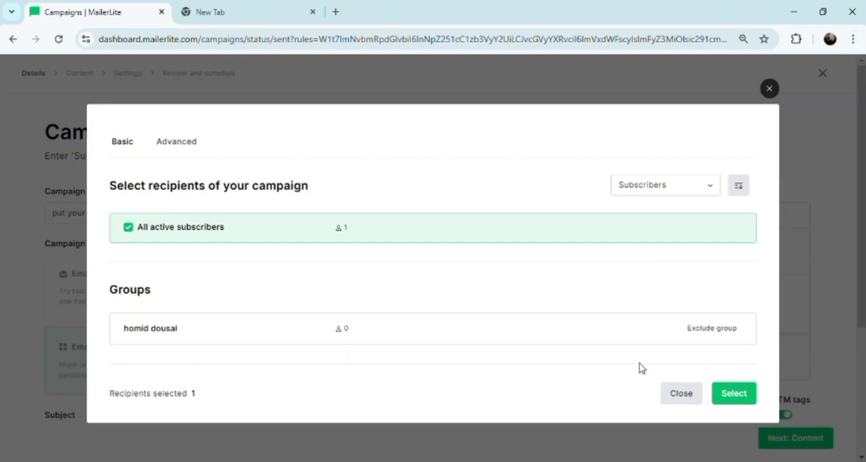
click(731, 401)
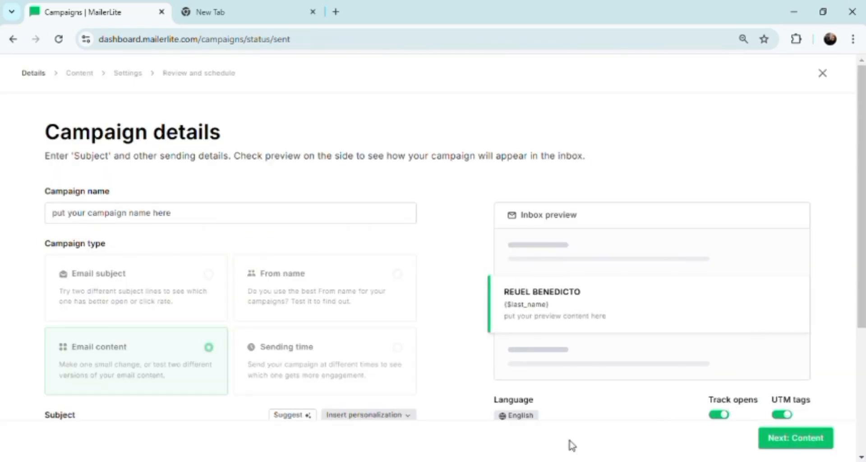
Examine the campaign details and recipient selection, go back one page in the browser history, and check the recipients again without changing them
drag(862, 195, 861, 348)
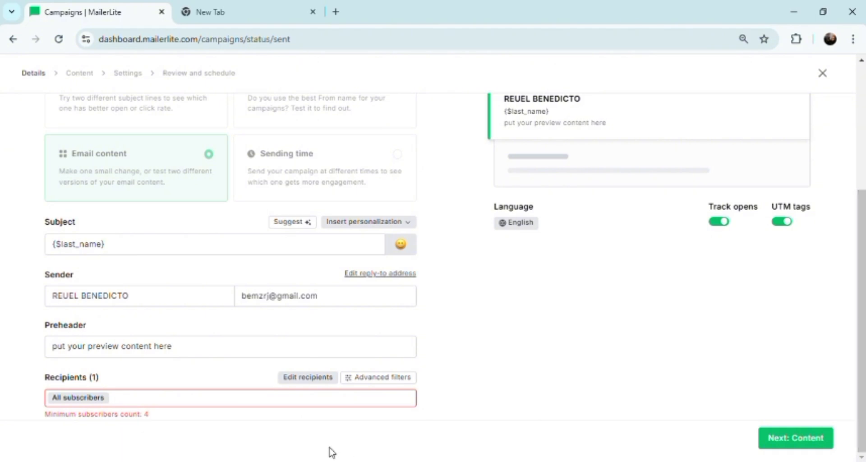
click(129, 403)
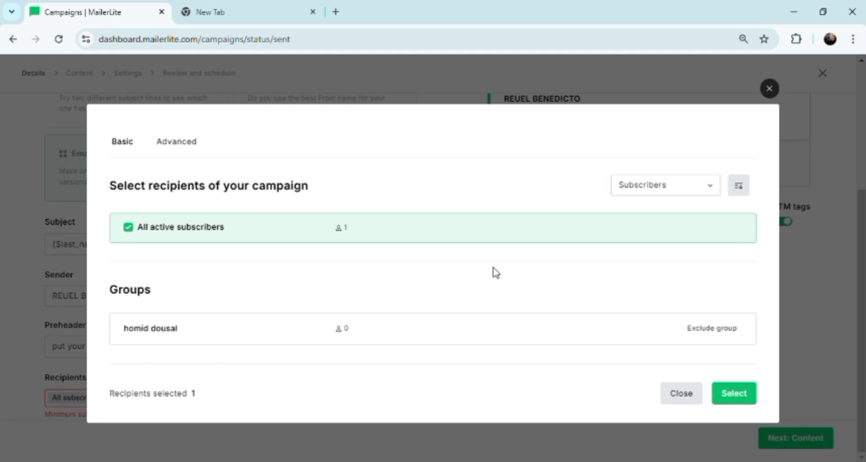
click(691, 396)
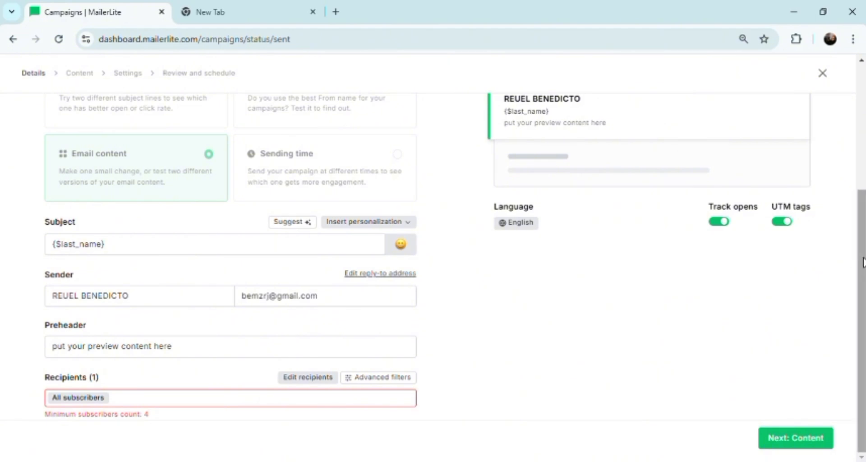
drag(863, 262, 861, 136)
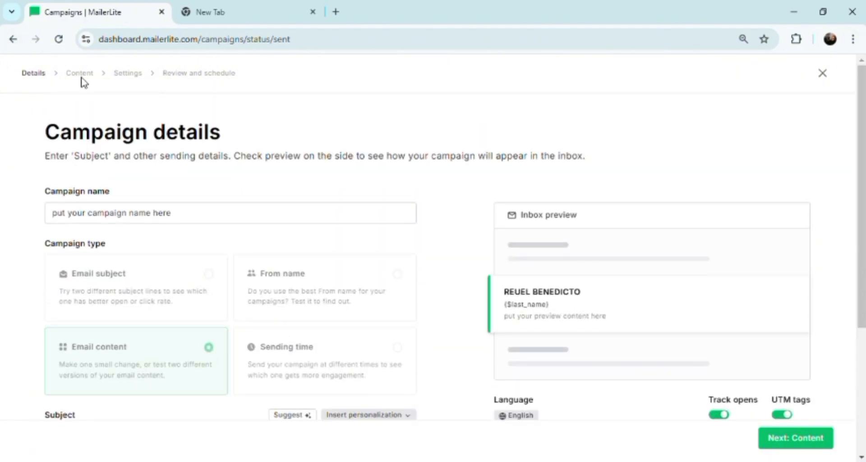
click(13, 40)
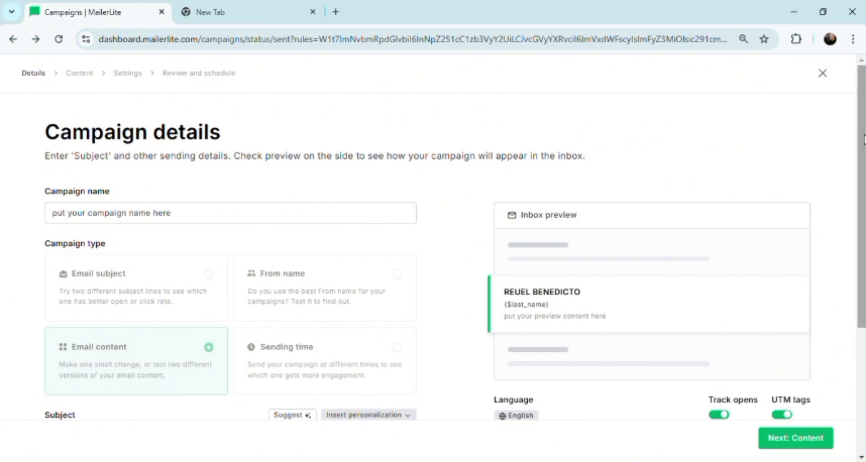
scroll(861, 138, down, 4)
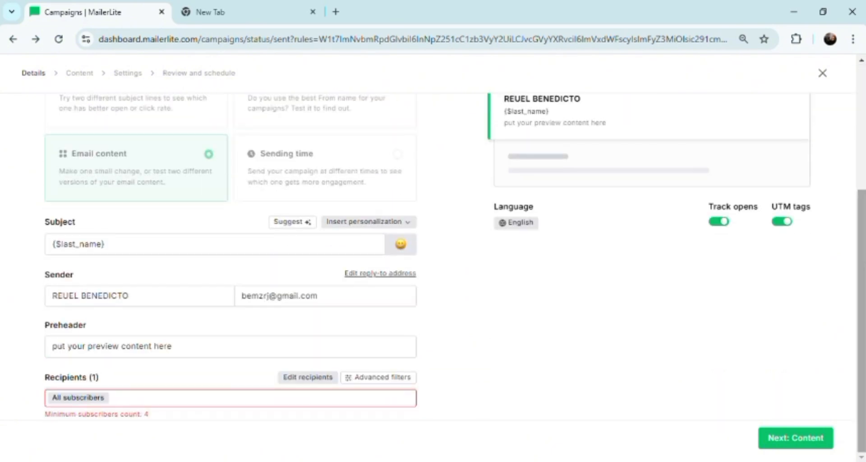
click(310, 381)
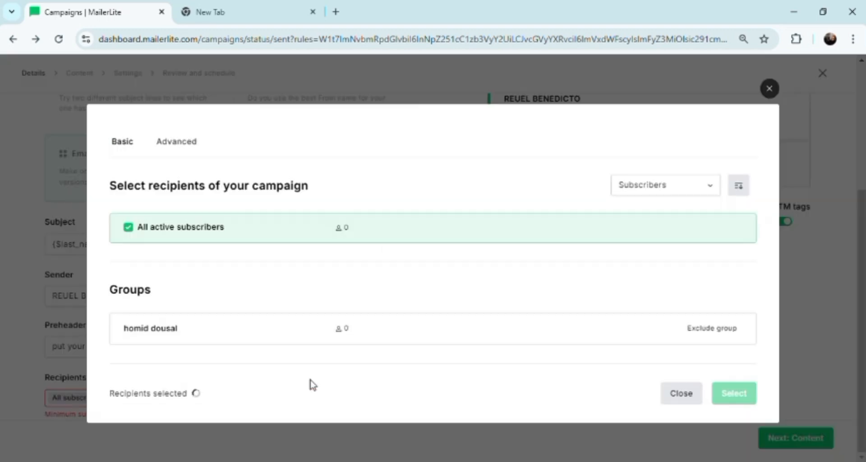
click(770, 88)
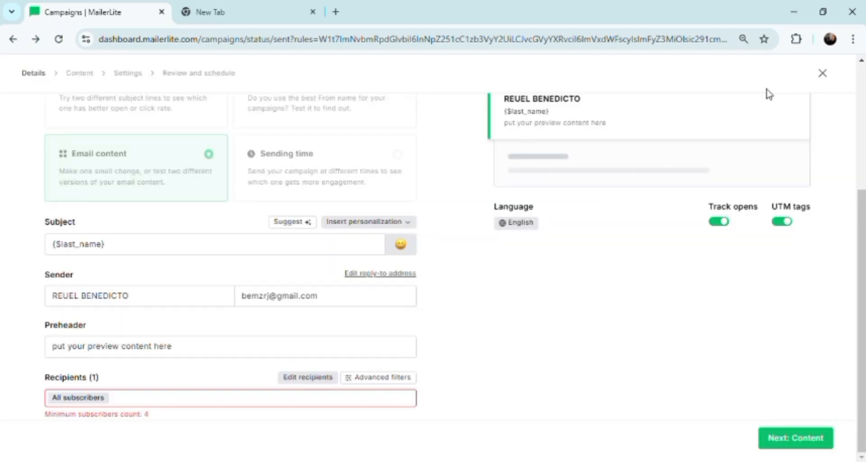
Try filtering the recipients by Time inactive, with no email opened or clicked in the last 1 day
click(375, 384)
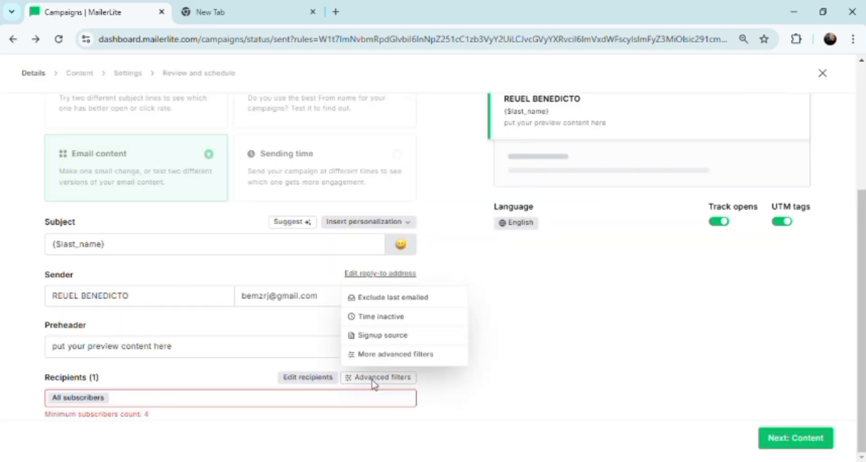
click(384, 317)
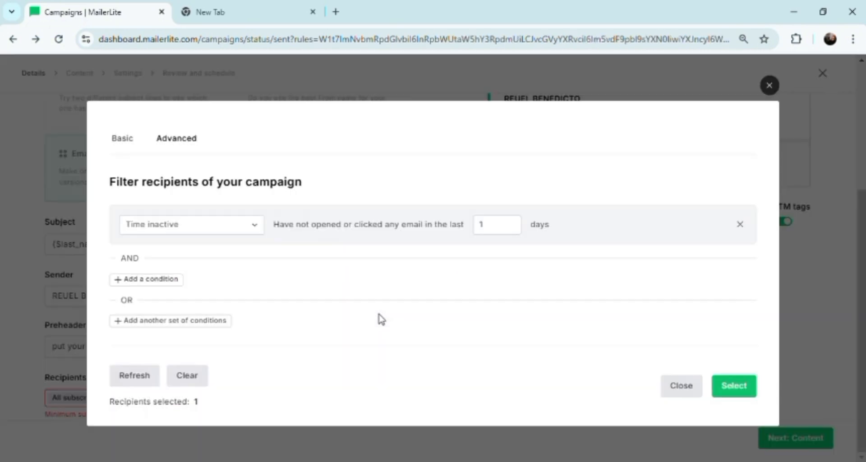
click(737, 390)
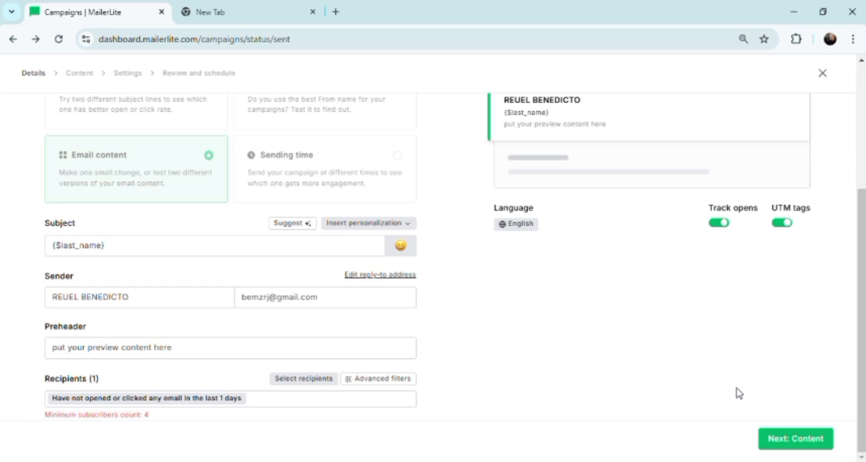
Replace the recipient filter with all active subscribers
click(257, 405)
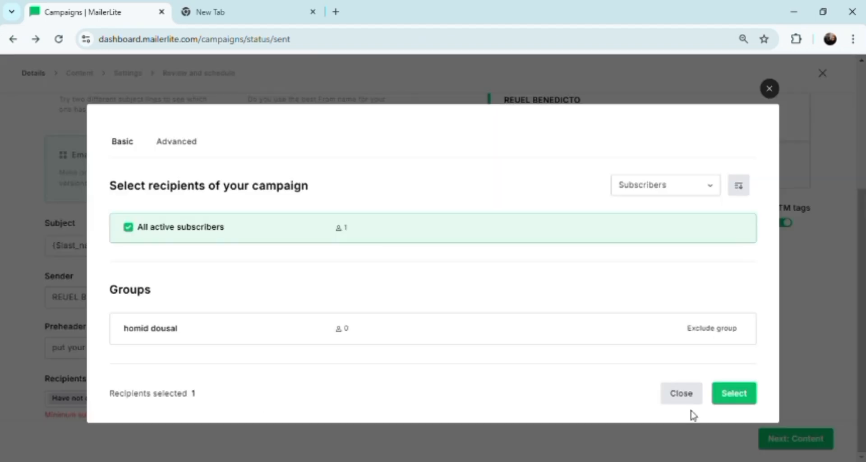
click(724, 391)
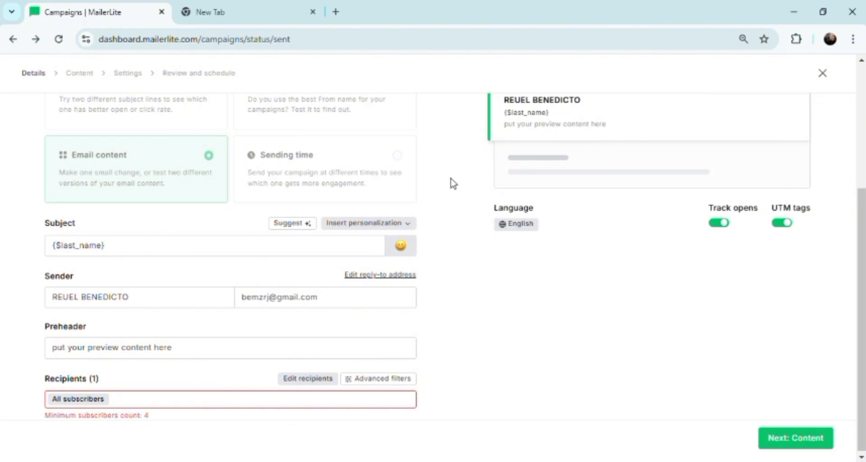
Leave the campaign details and open the copy/paste from Excel method for adding new subscribers
click(8, 36)
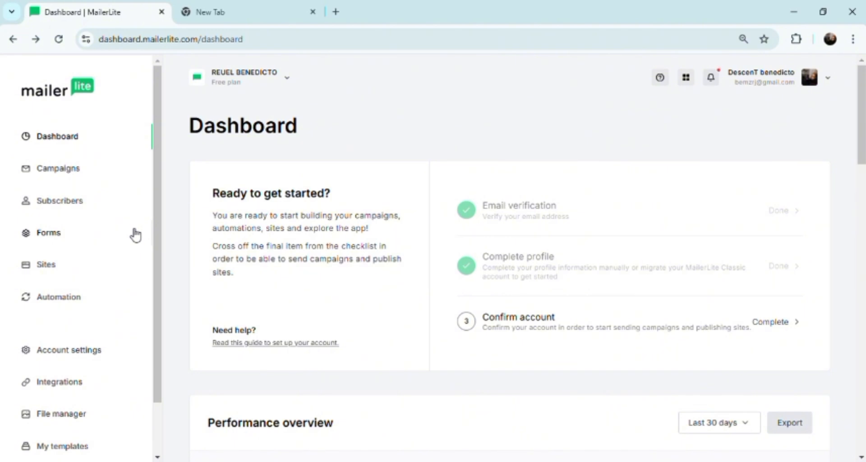
click(63, 204)
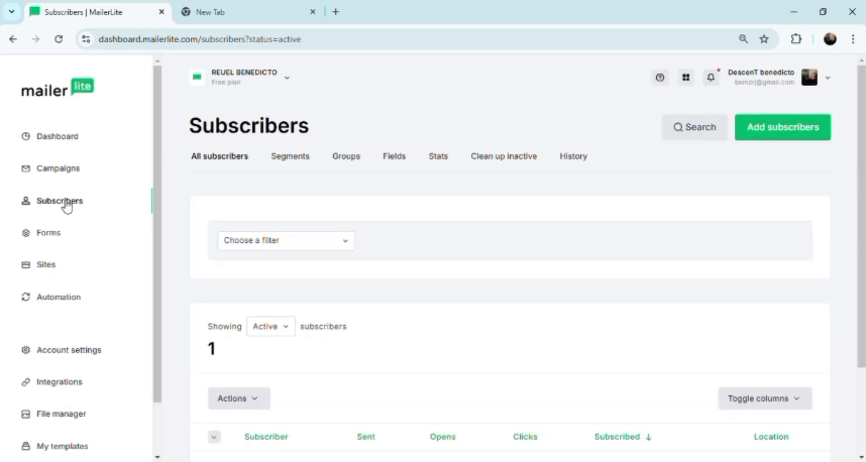
click(765, 132)
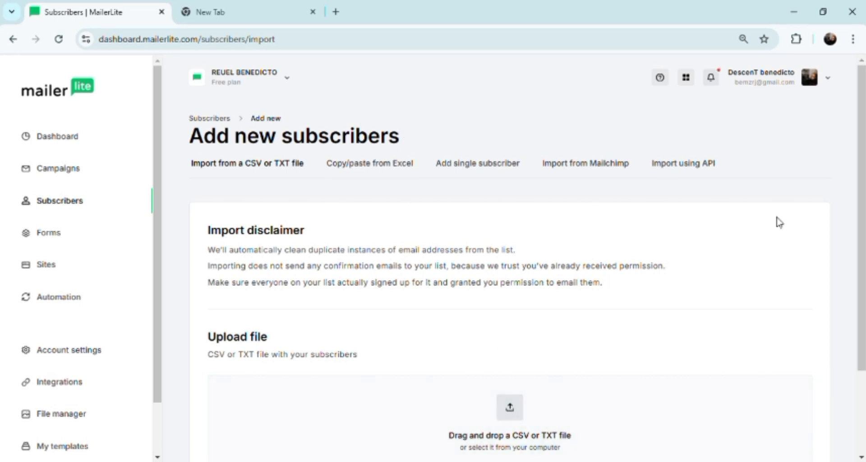
mouse_move(863, 174)
mouse_down()
mouse_move(854, 271)
mouse_move(857, 169)
mouse_up()
click(374, 172)
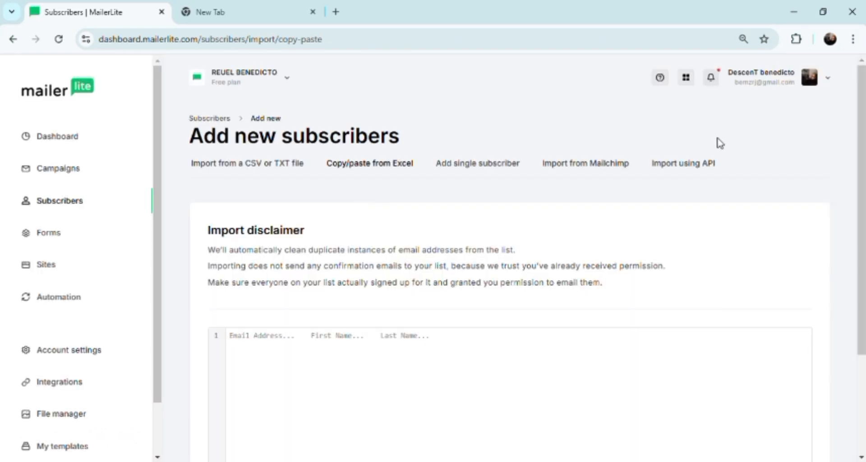
drag(864, 185, 852, 364)
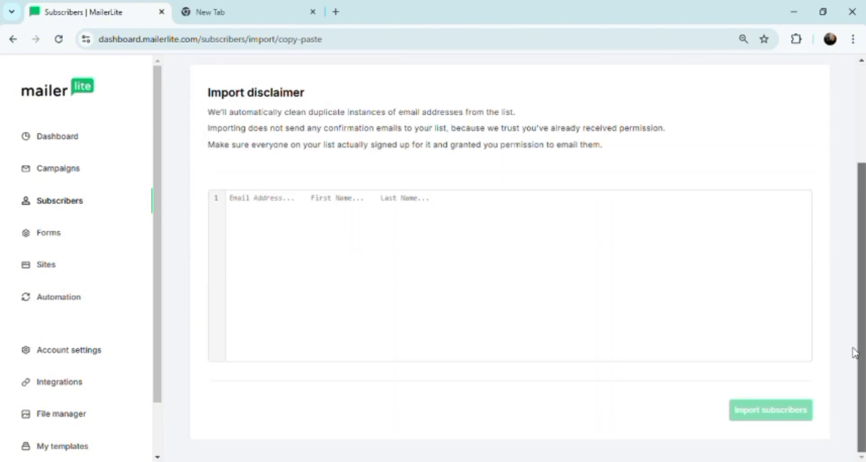
Enter the first two subscribers' email addresses on separate lines of the import list
click(253, 209)
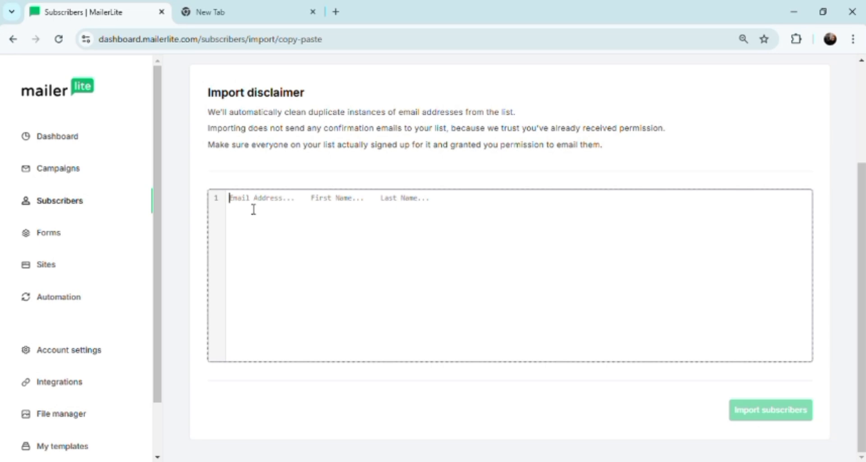
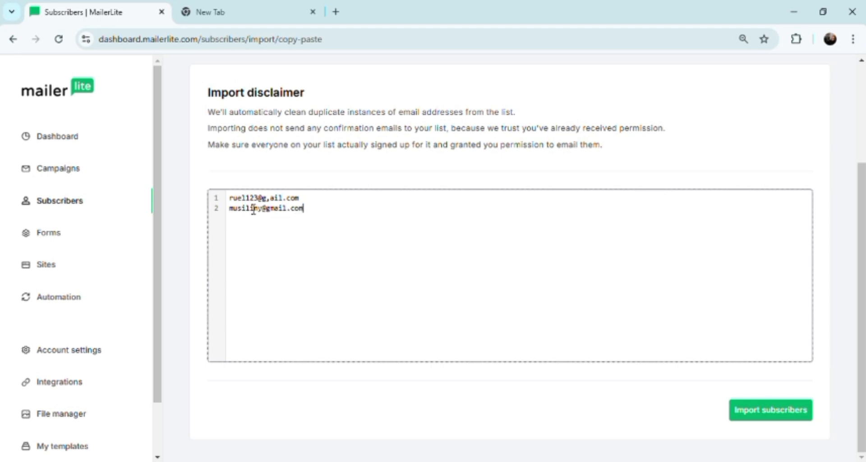
Add the third subscriber's email address on a new line of the import list
key(Return)
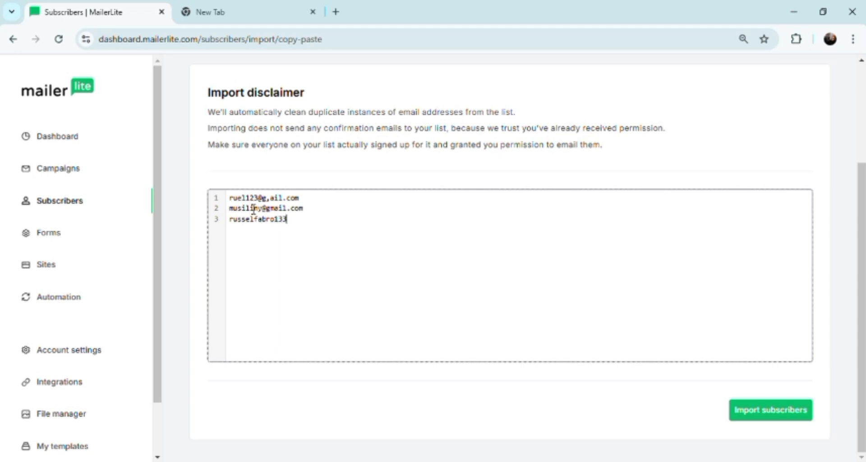
Import the entered subscribers with Column 1 as Email, Column 2 skipped and only filled fields updated
click(779, 416)
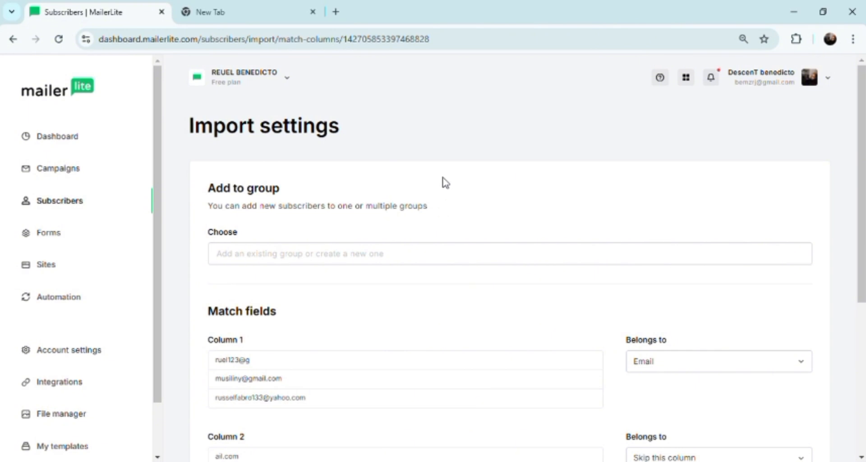
drag(864, 156, 864, 308)
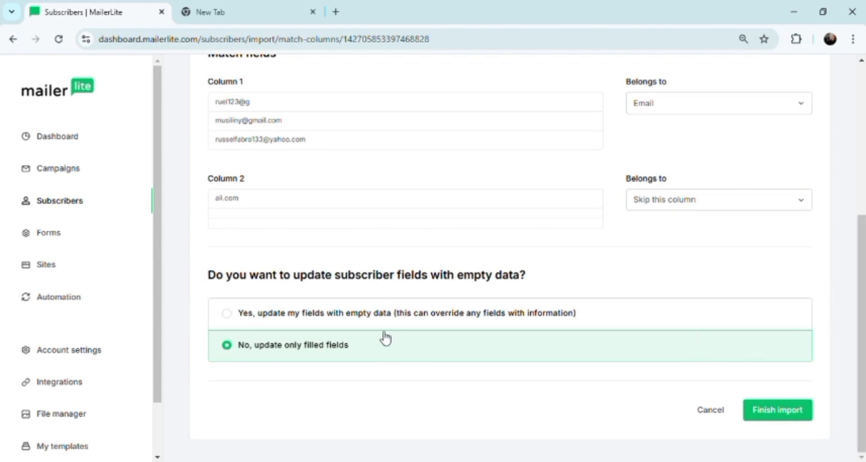
click(761, 412)
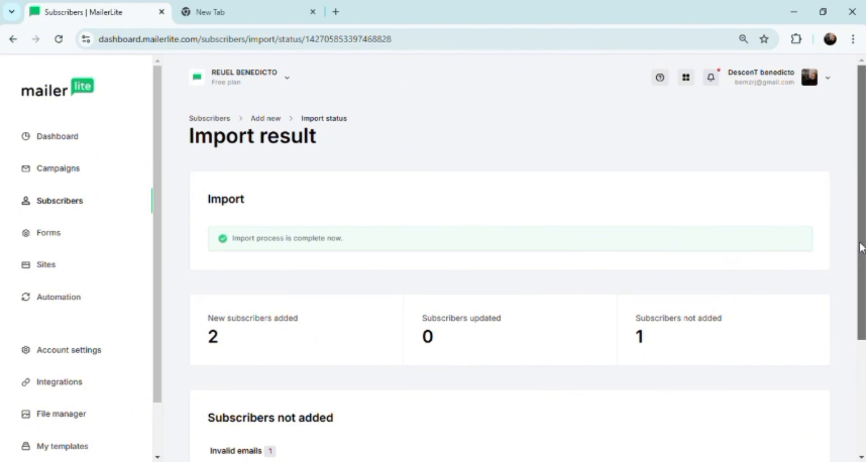
Complete the invalid subscriber email with the gmail.com domain in the import result and save the correction
scroll(861, 247, down, 3)
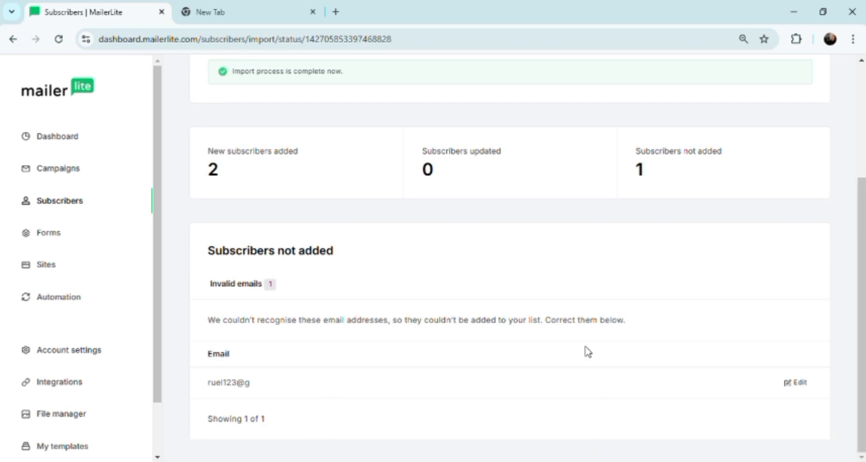
click(796, 382)
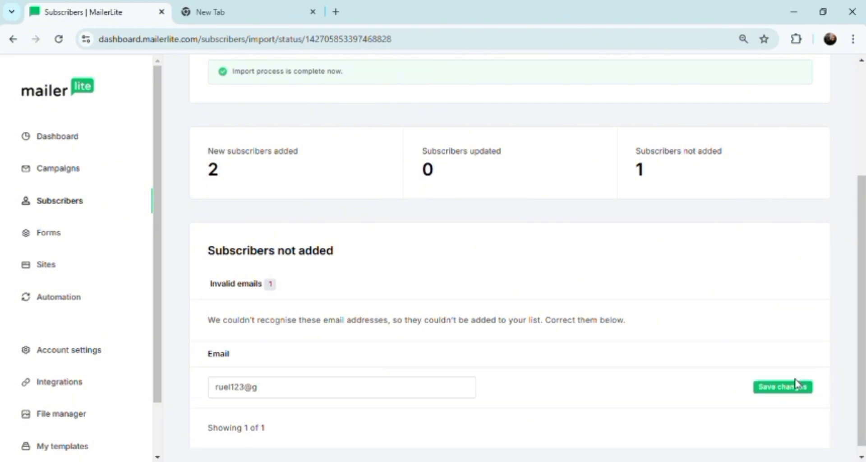
click(384, 392)
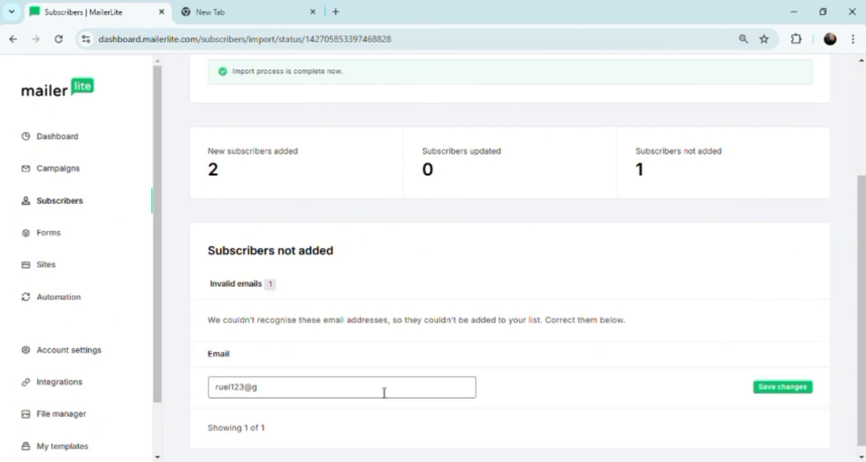
text(mail.com)
click(776, 389)
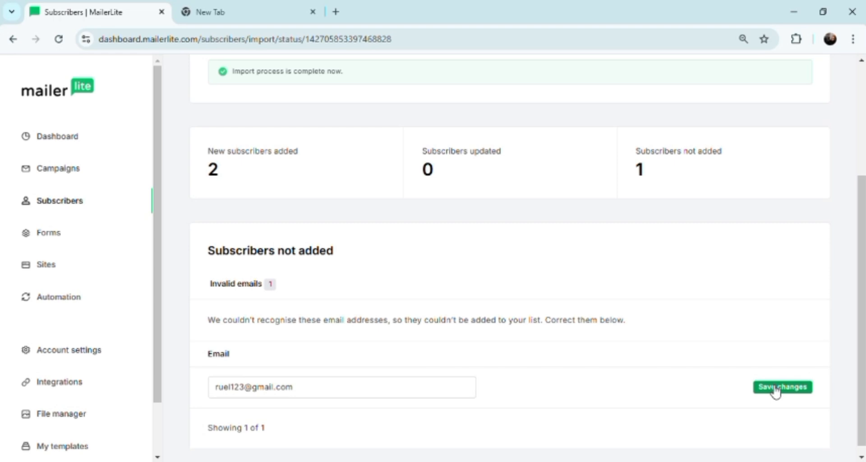